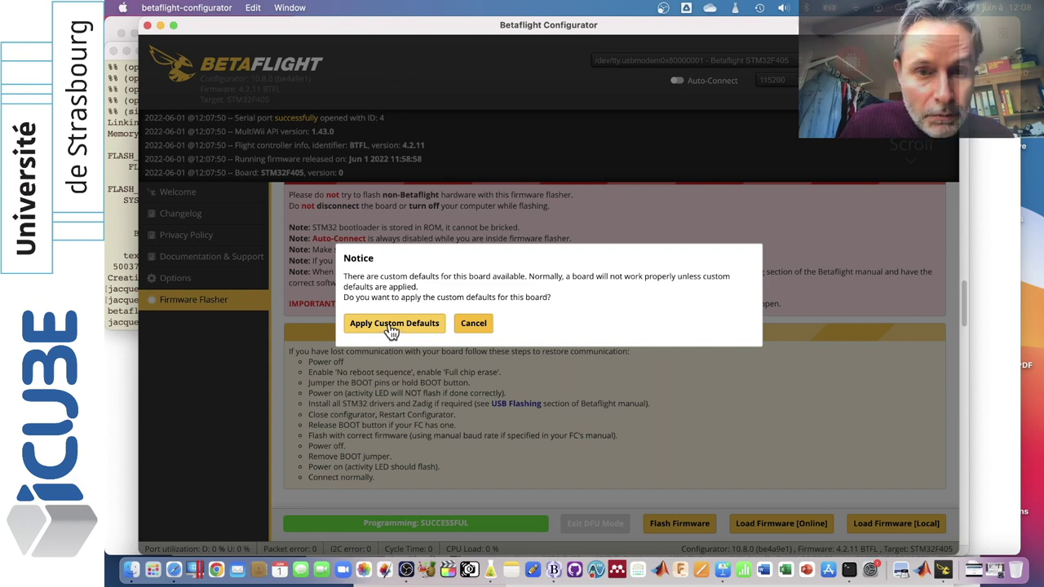
Apply the custom defaults for the board, dismiss the configuration warning and calibrate the accelerometer.
{"action": "left_click", "coordinate": [392, 326]}
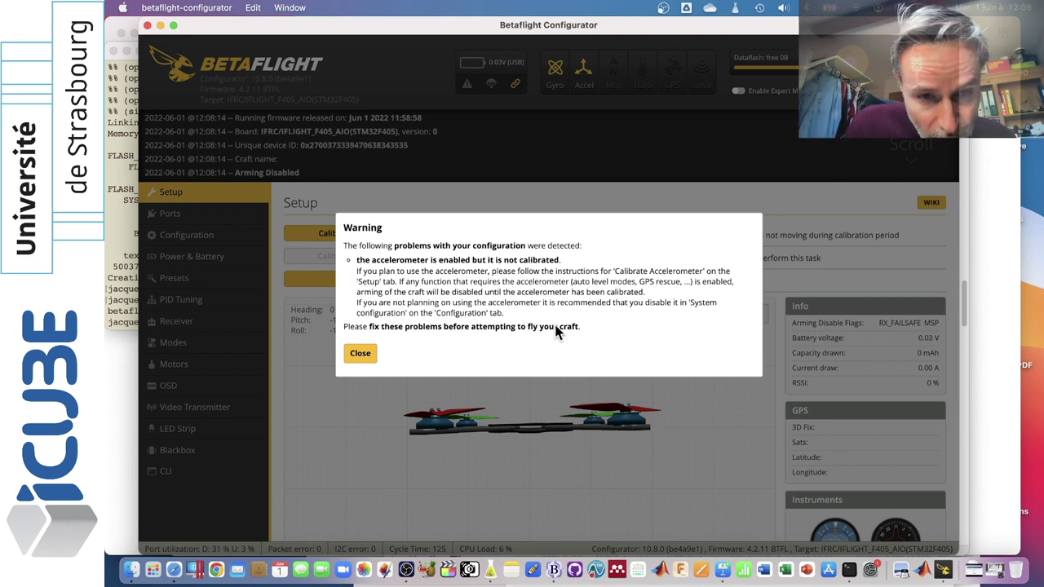
{"action": "left_click", "coordinate": [360, 355]}
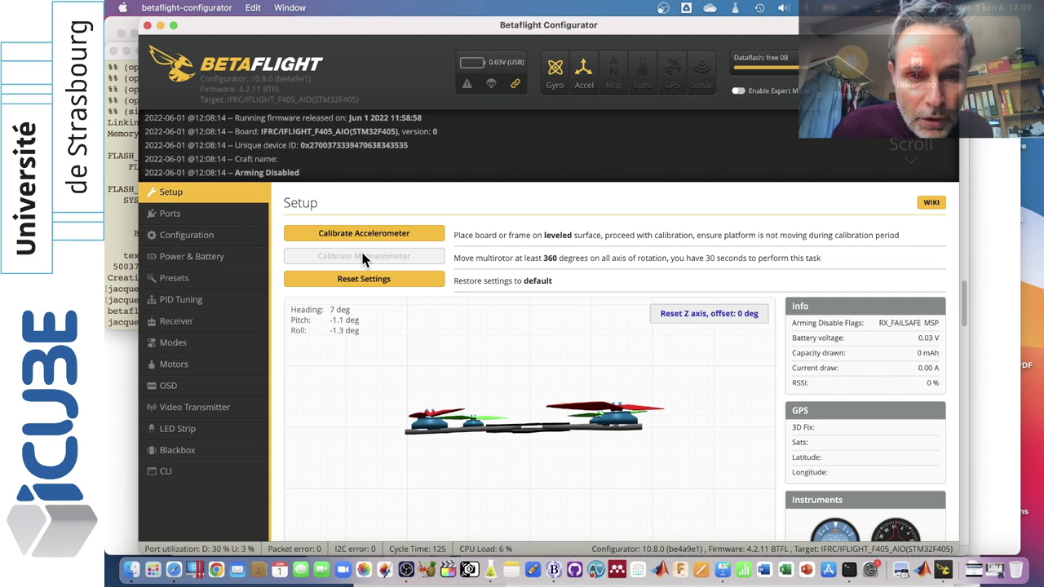
{"action": "left_click", "coordinate": [343, 237]}
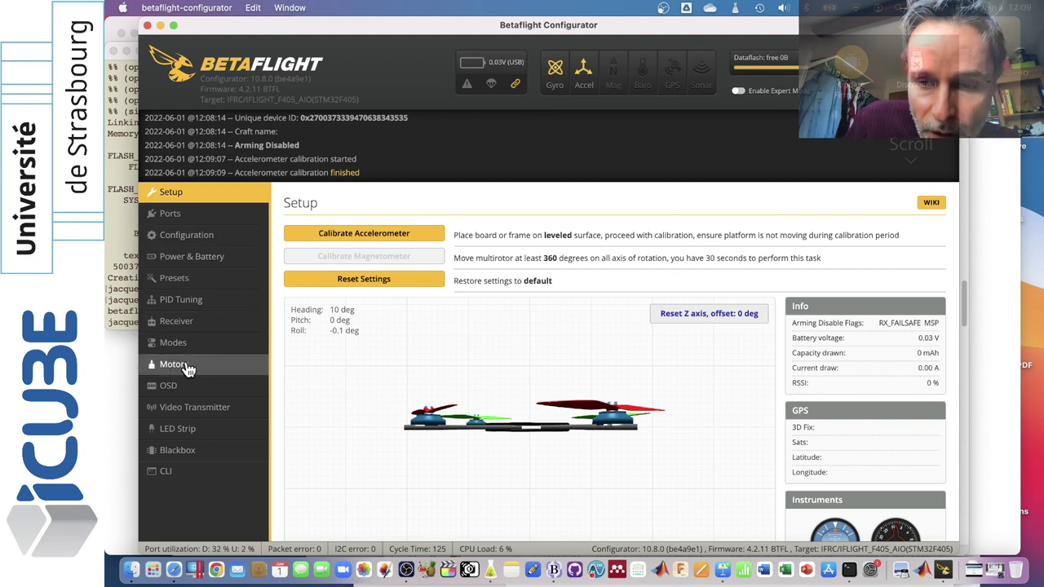
Review the Ports, Configuration, Power & Battery, Presets and PID Tuning settings, including the available PID loop frequencies.
{"action": "left_click", "coordinate": [171, 215]}
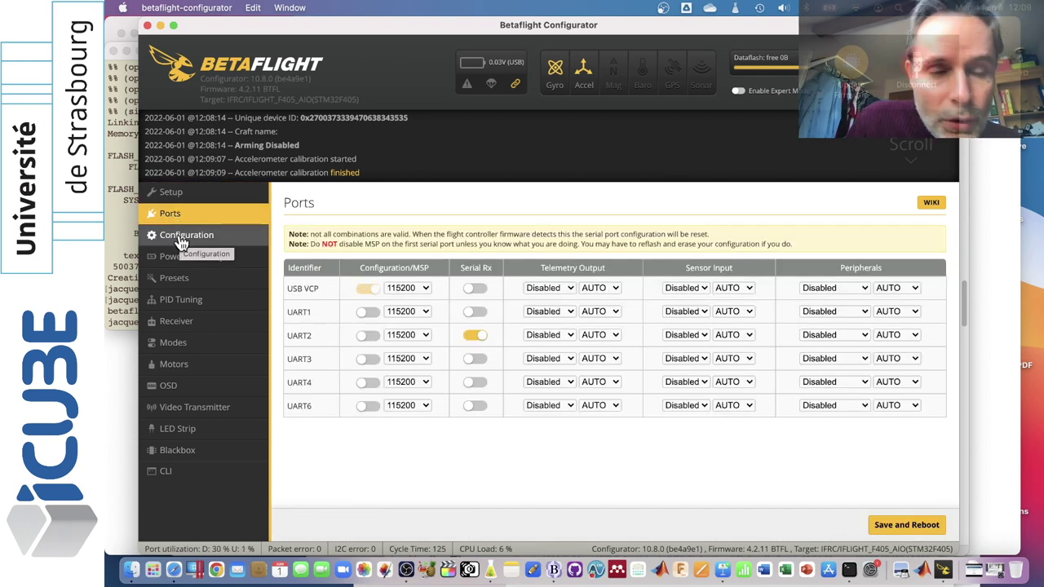
{"action": "left_click", "coordinate": [179, 241]}
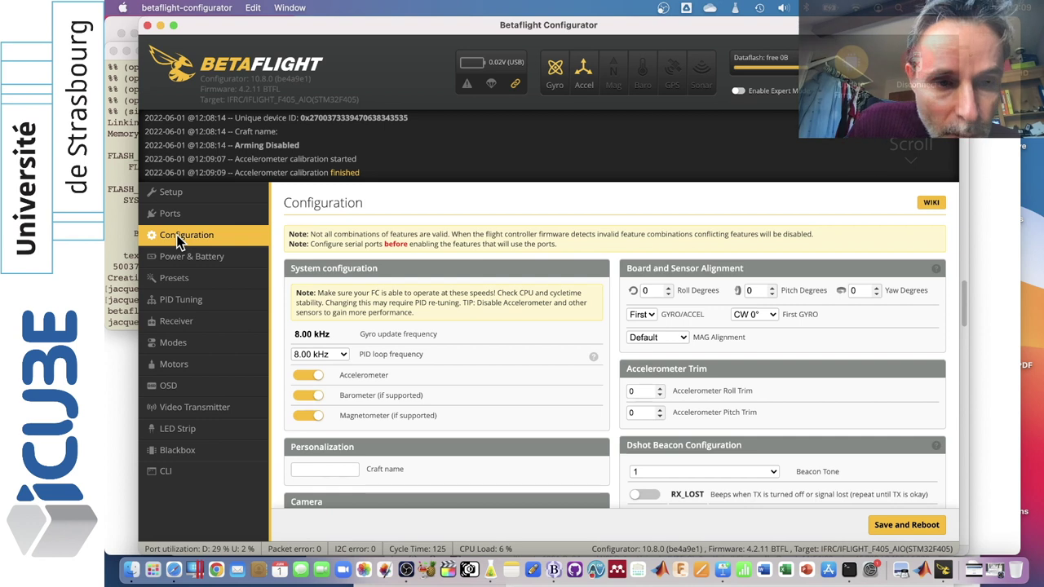
{"action": "left_click", "coordinate": [343, 357]}
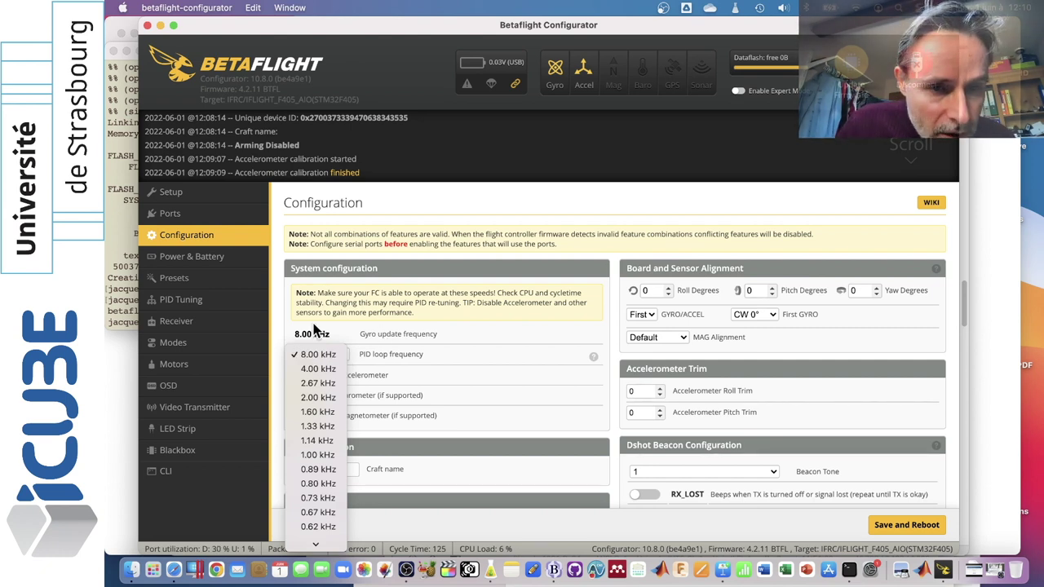
{"action": "left_click", "coordinate": [281, 329]}
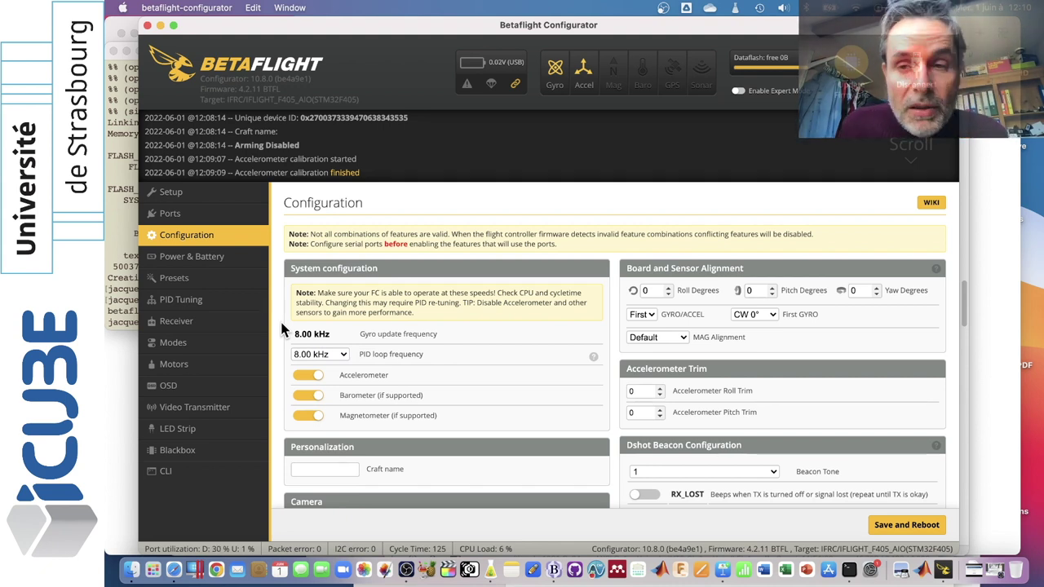
{"action": "left_click", "coordinate": [193, 259]}
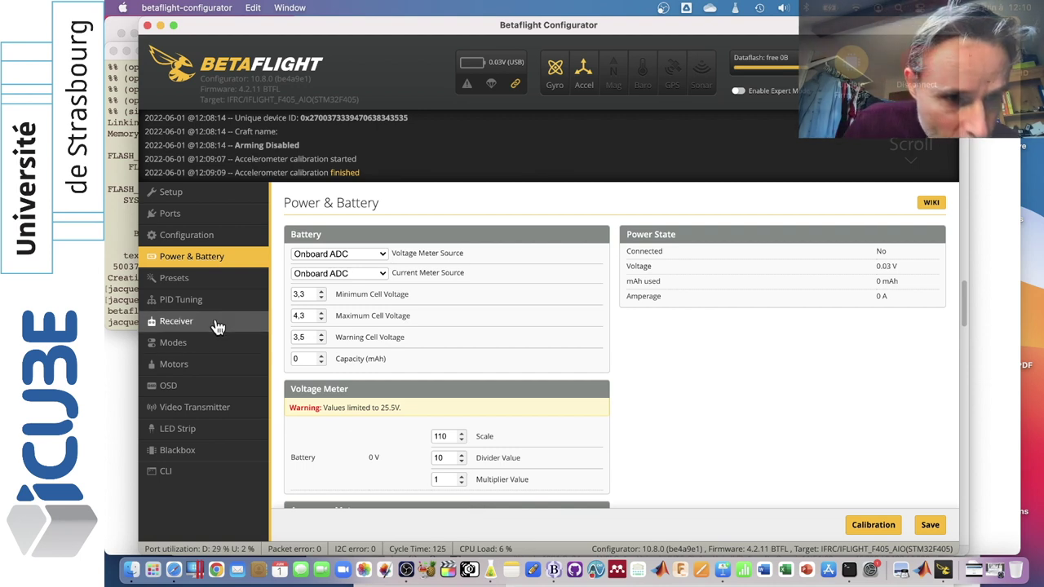
{"action": "left_click", "coordinate": [186, 278]}
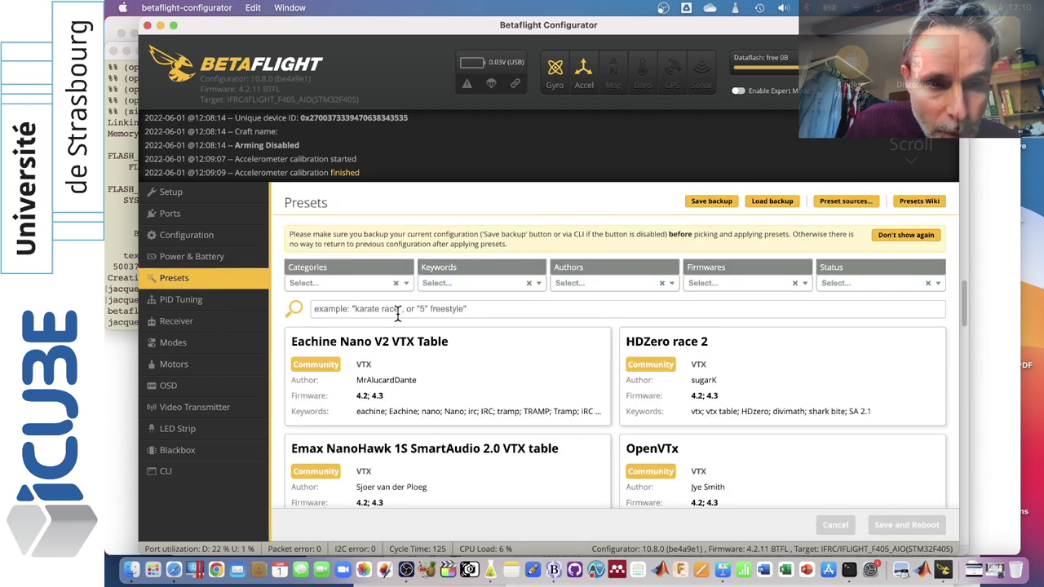
{"action": "left_click", "coordinate": [194, 306]}
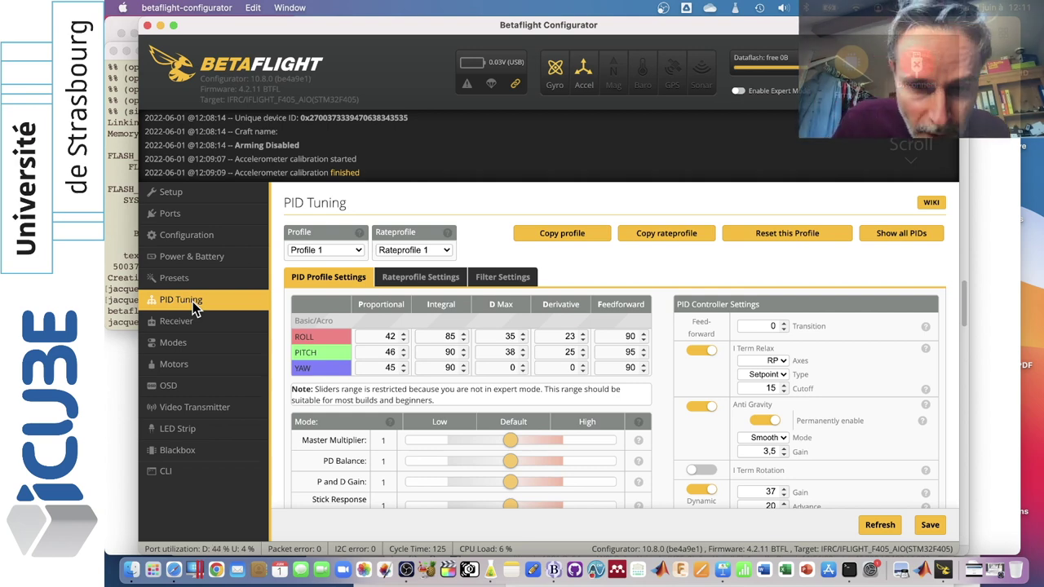
Switch to BBEdit, examine the motor PID defines in taskMotorPidLoop.c, and return to Betaflight Configurator.
{"action": "left_click", "coordinate": [568, 558]}
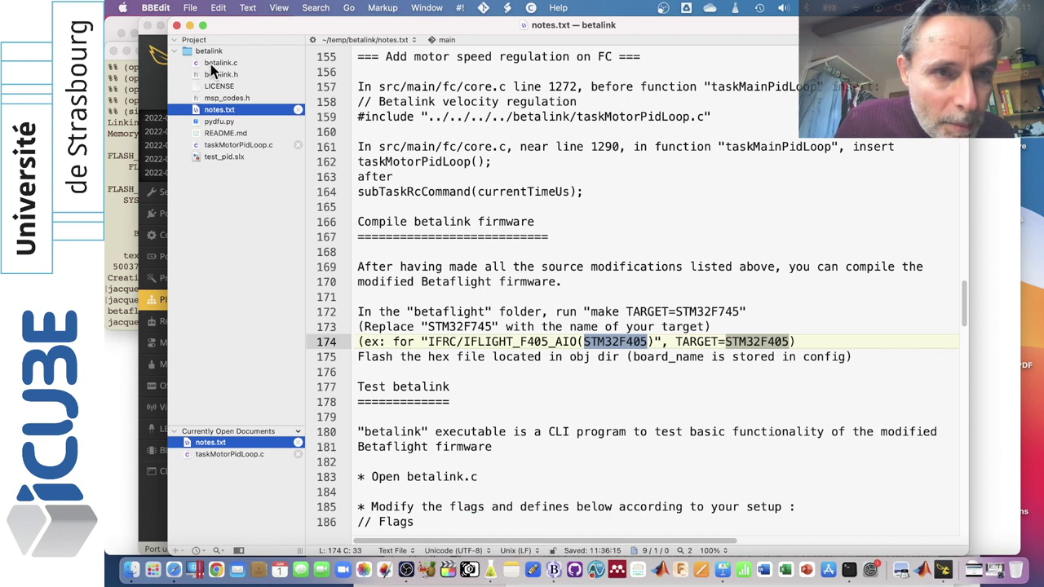
{"action": "left_click", "coordinate": [227, 146]}
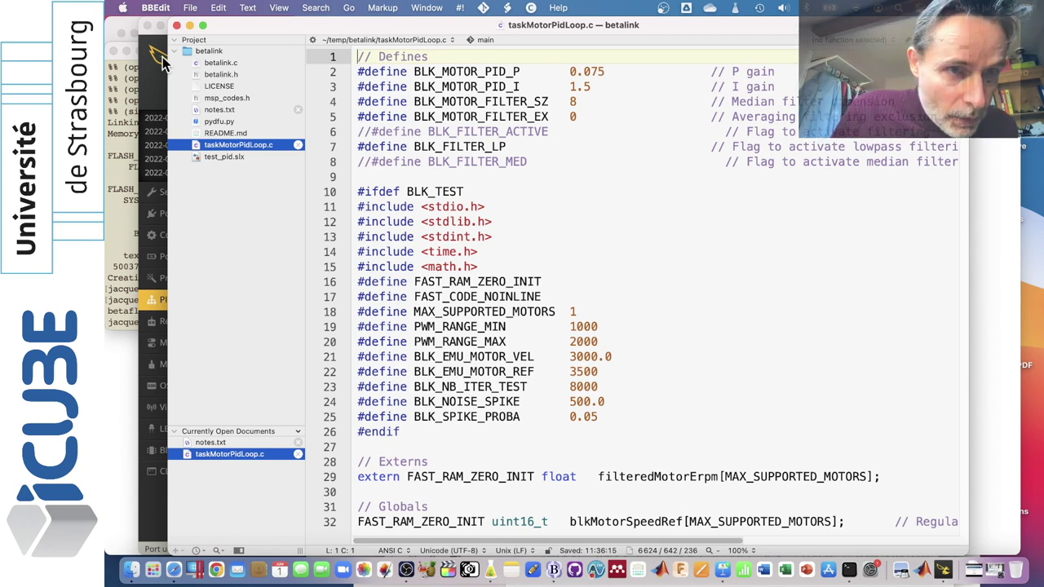
{"action": "left_click", "coordinate": [148, 85]}
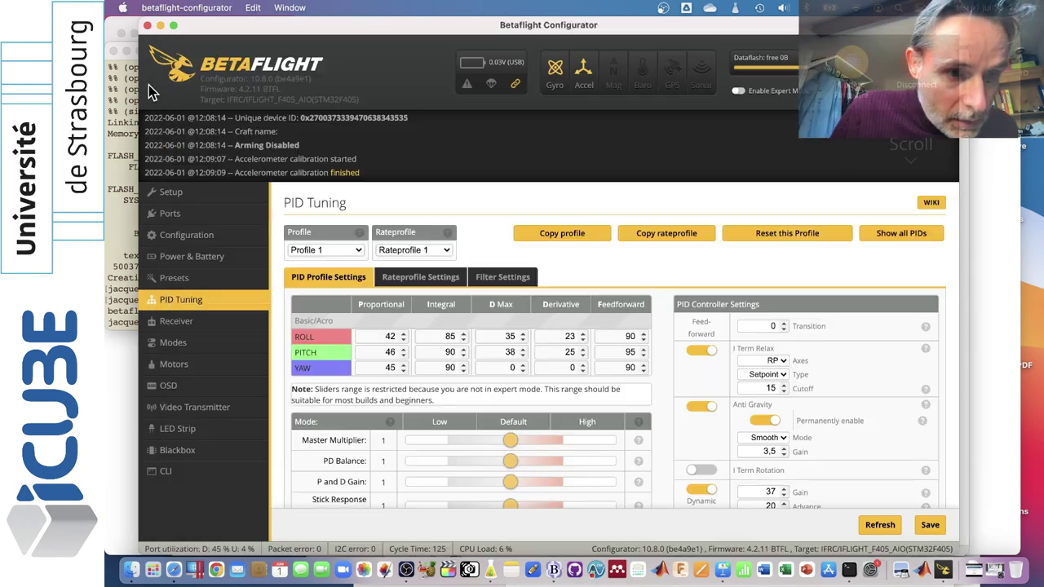
Review the Receiver, Modes and Motors settings, including the mixer and ESC/motor features.
{"action": "left_click", "coordinate": [188, 321]}
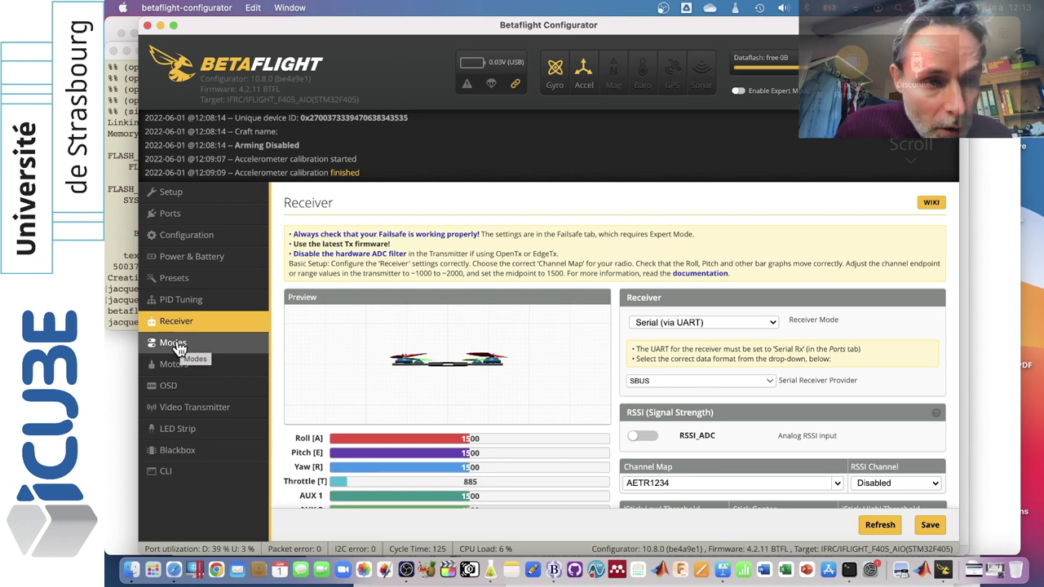
{"action": "left_click", "coordinate": [177, 343]}
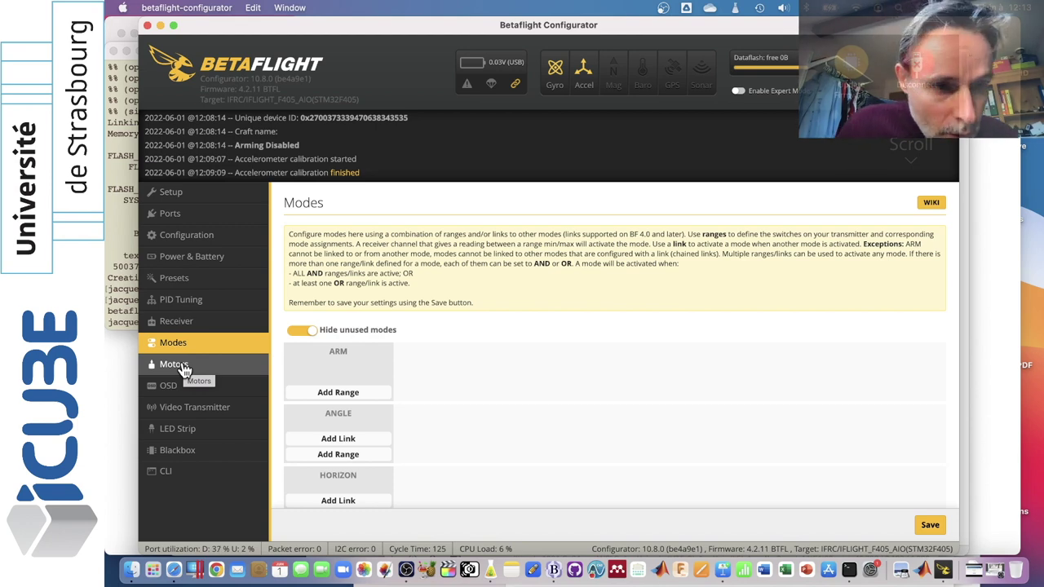
{"action": "left_click", "coordinate": [174, 365]}
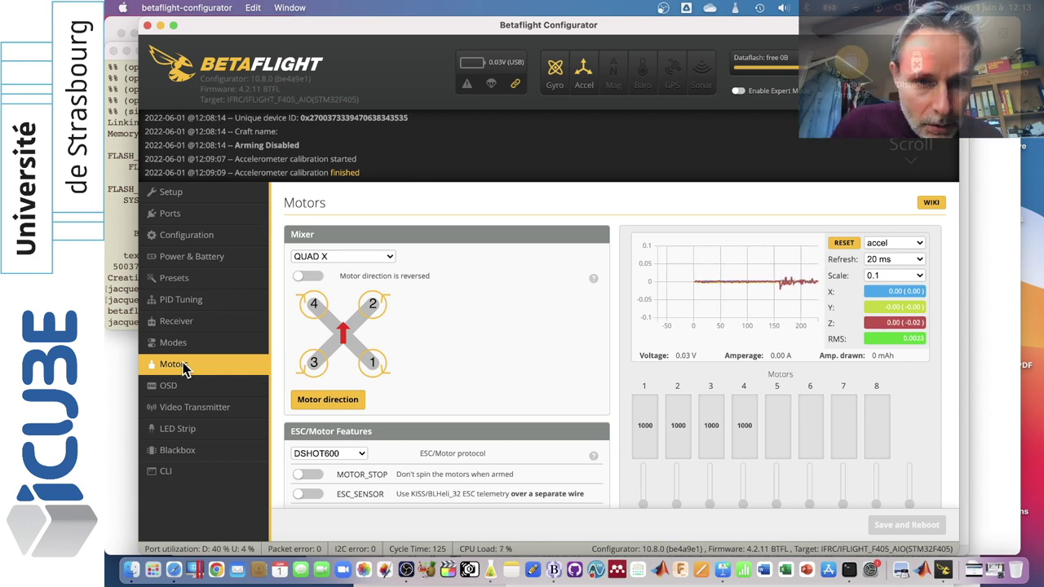
{"action": "scroll", "coordinate": [452, 399], "scroll_direction": "down", "scroll_amount": 3}
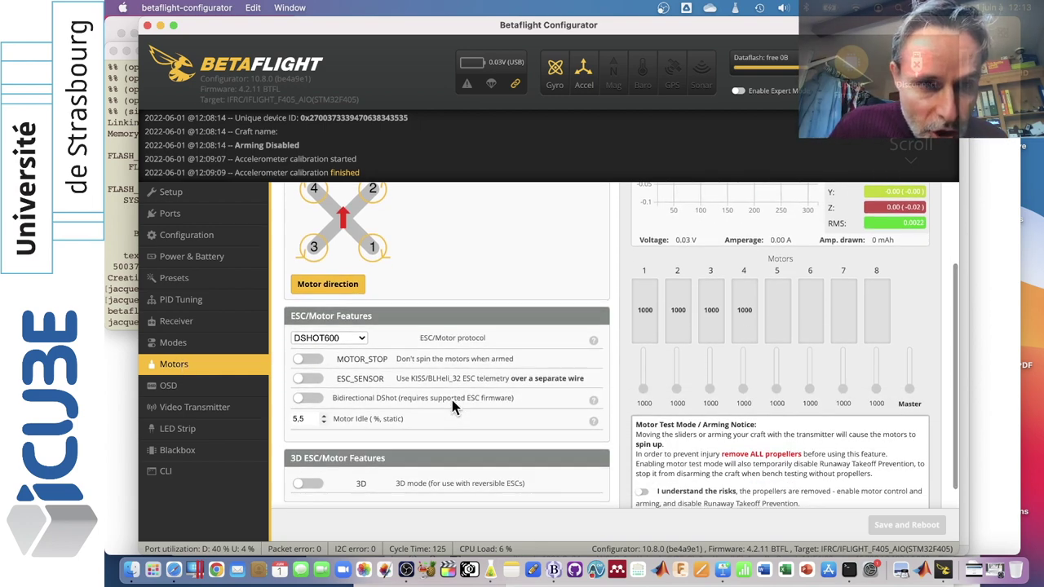
{"action": "scroll", "coordinate": [452, 400], "scroll_direction": "up", "scroll_amount": 3}
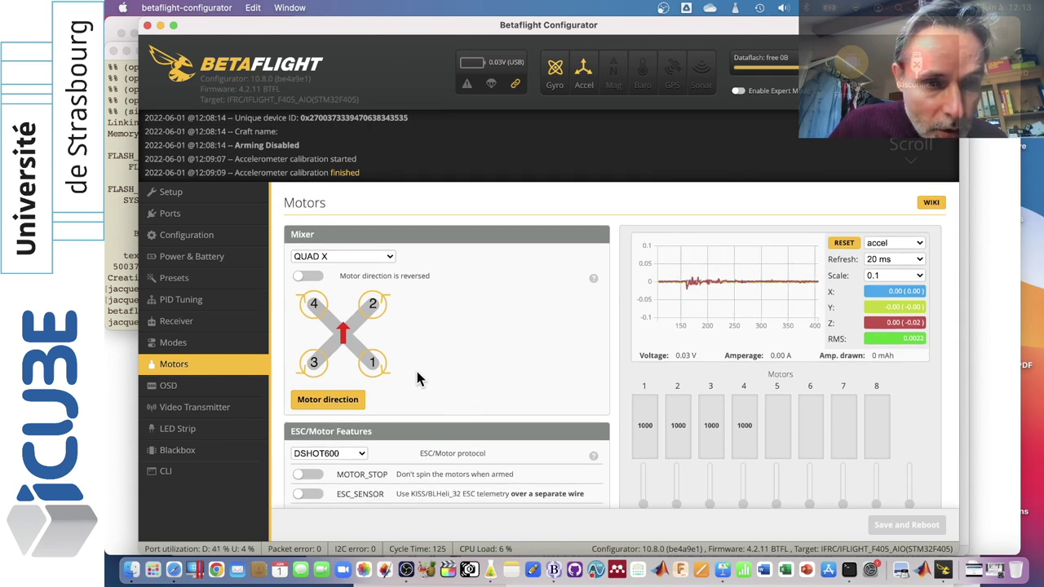
Enable Bidirectional DShot in the ESC/Motor features, then save the settings and reboot the flight controller.
{"action": "scroll", "coordinate": [442, 380], "scroll_direction": "down", "scroll_amount": 2}
{"action": "scroll", "coordinate": [443, 380], "scroll_direction": "down", "scroll_amount": 1}
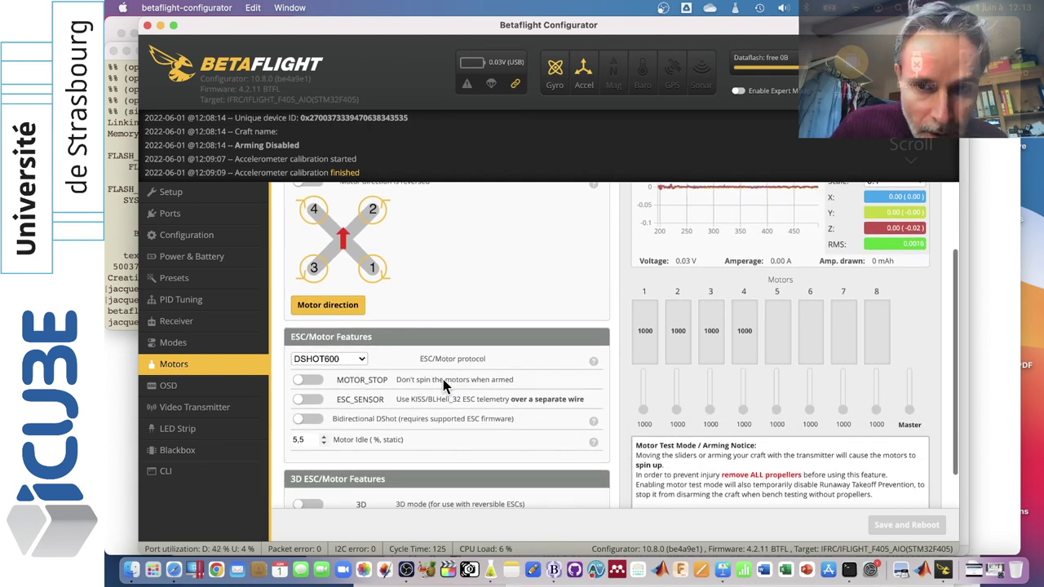
{"action": "left_click", "coordinate": [315, 420]}
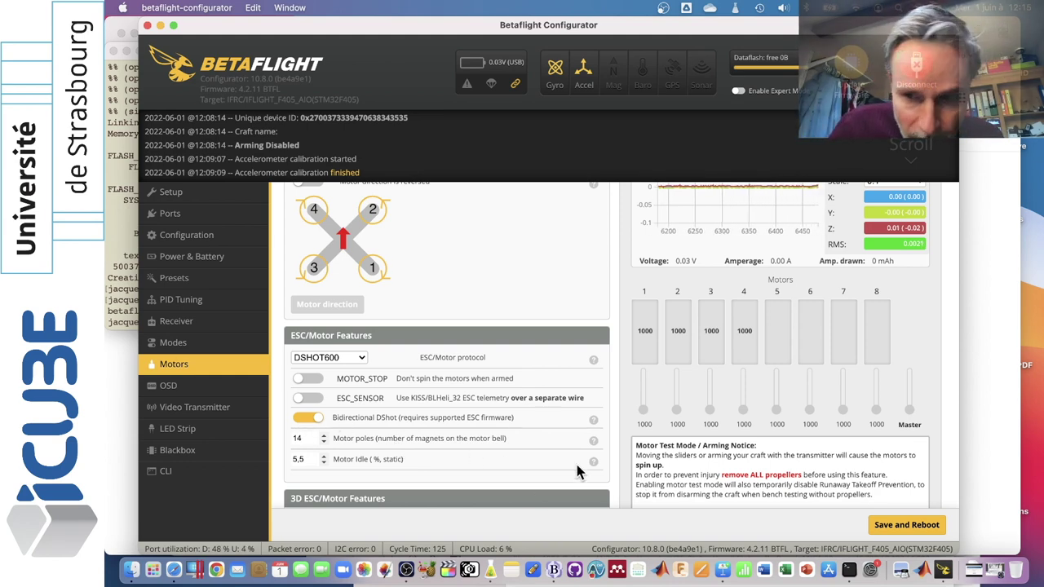
{"action": "scroll", "coordinate": [571, 469], "scroll_direction": "down", "scroll_amount": 2}
{"action": "left_click", "coordinate": [903, 526]}
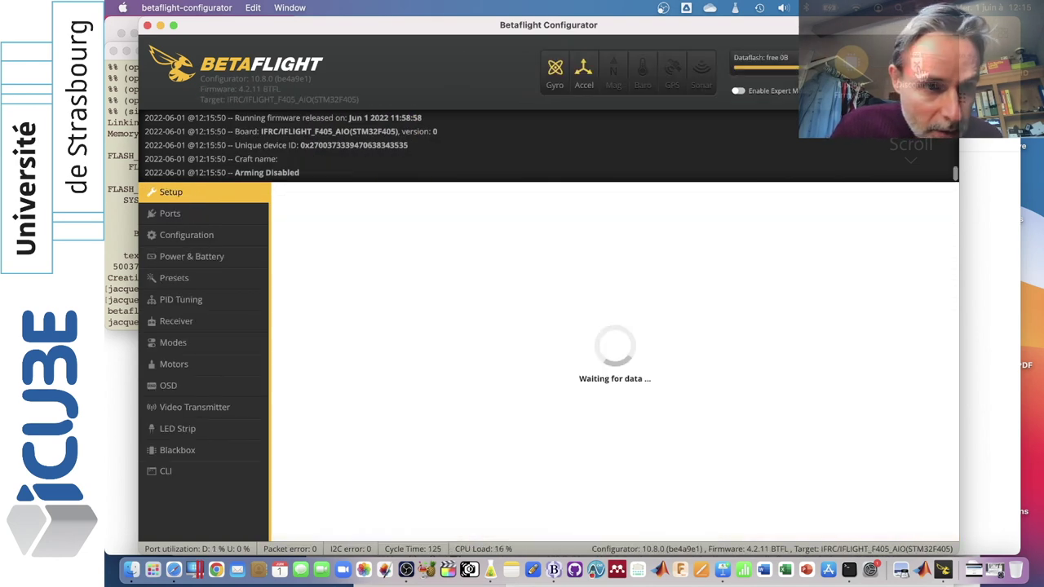
Enable motor test mode in the Motors settings, spin motor 1 at 1083 to check its RPM and error read-outs, and return it to 1000.
{"action": "left_click", "coordinate": [180, 367]}
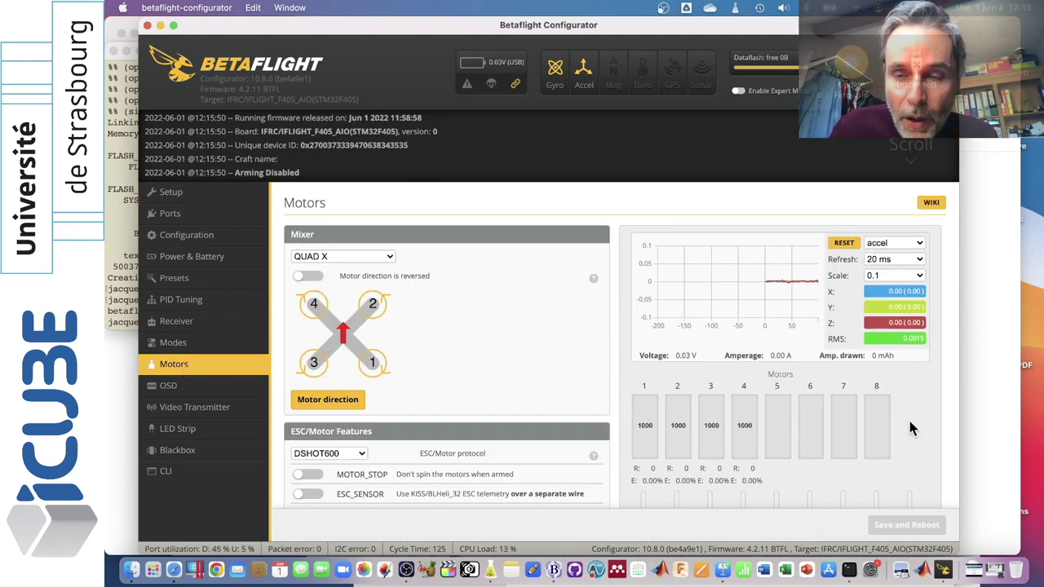
{"action": "scroll", "coordinate": [911, 431], "scroll_direction": "down", "scroll_amount": 5}
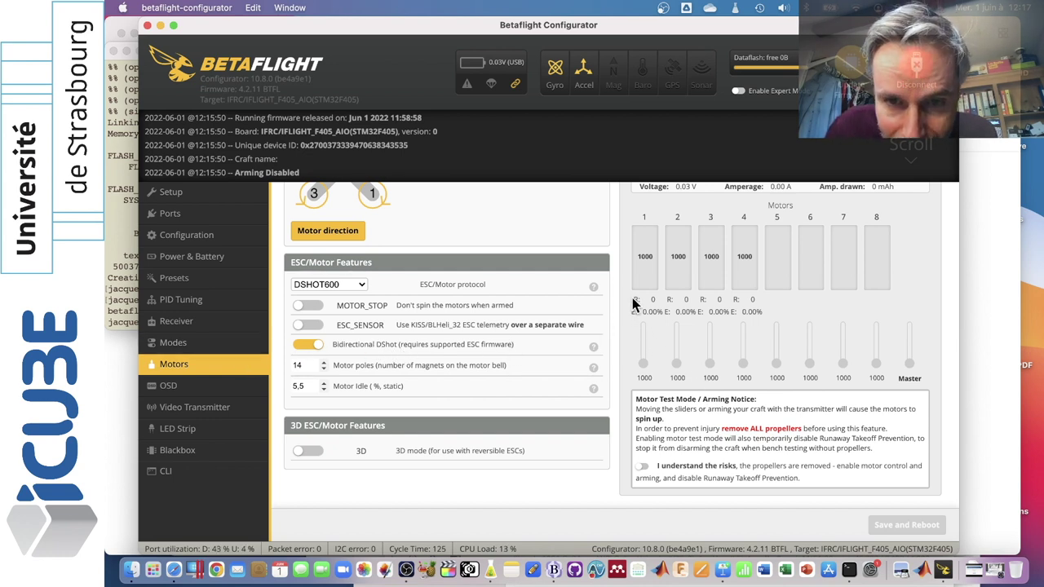
{"action": "mouse_move", "coordinate": [636, 303]}
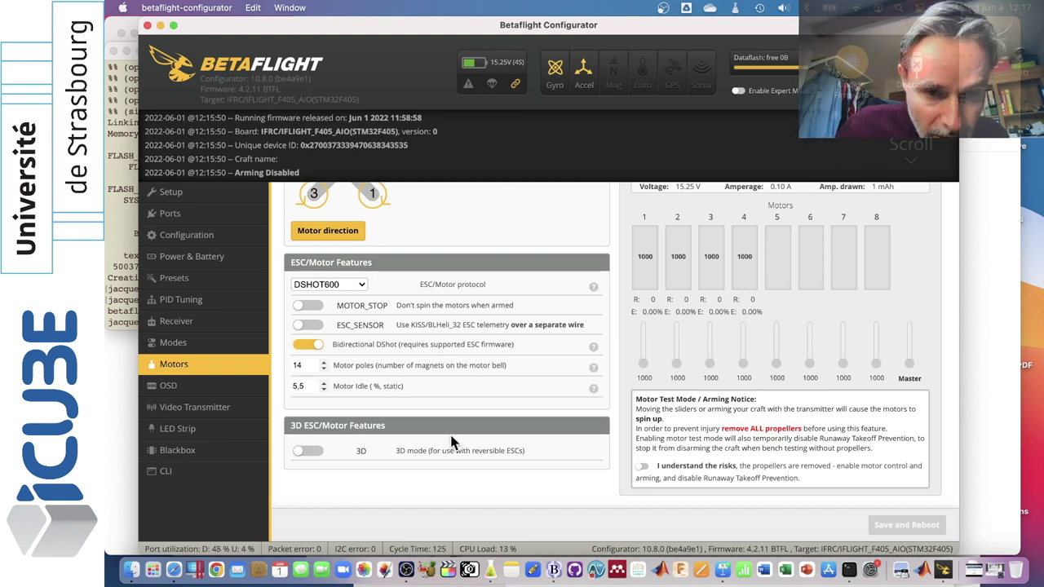
{"action": "left_click", "coordinate": [644, 471]}
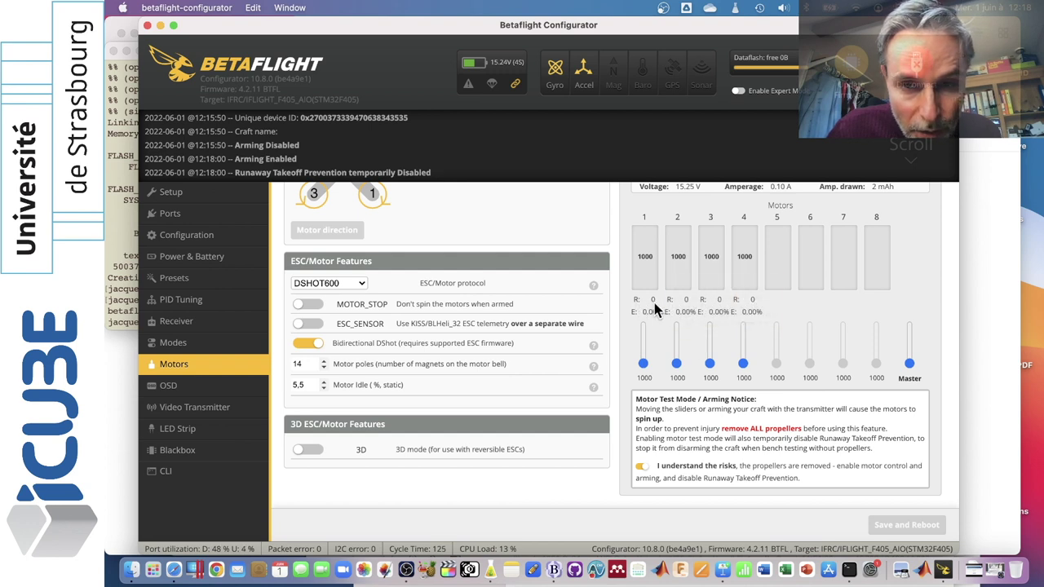
{"action": "left_click_drag", "start_coordinate": [644, 364], "coordinate": [644, 361]}
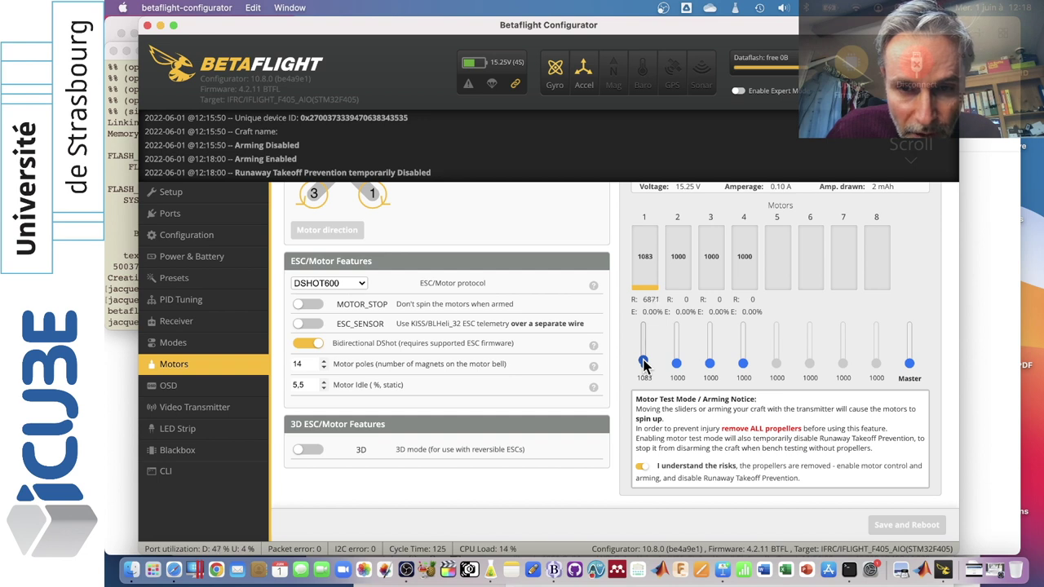
{"action": "mouse_move", "coordinate": [655, 303]}
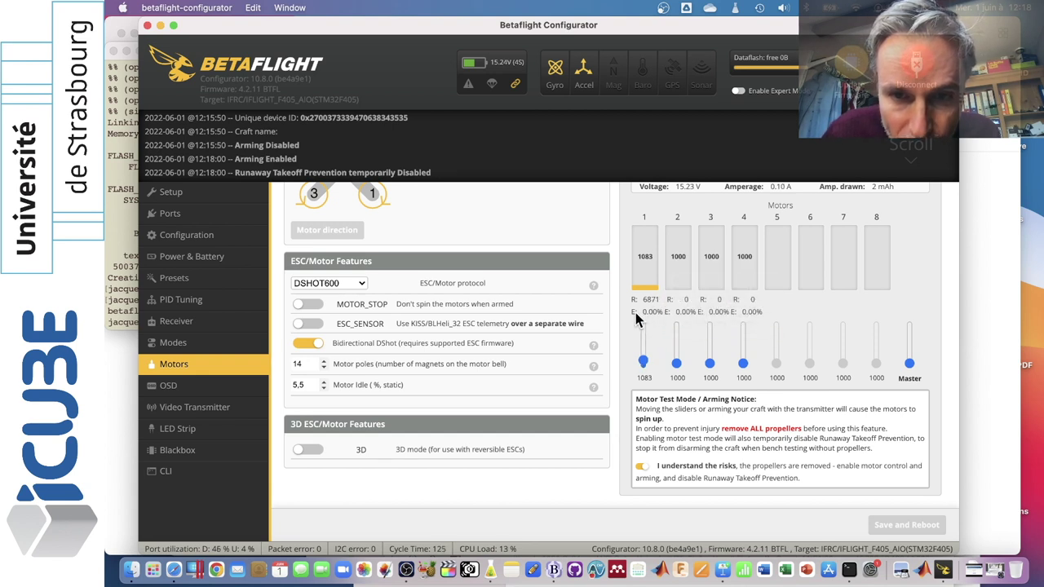
{"action": "left_click_drag", "start_coordinate": [643, 358], "coordinate": [641, 377]}
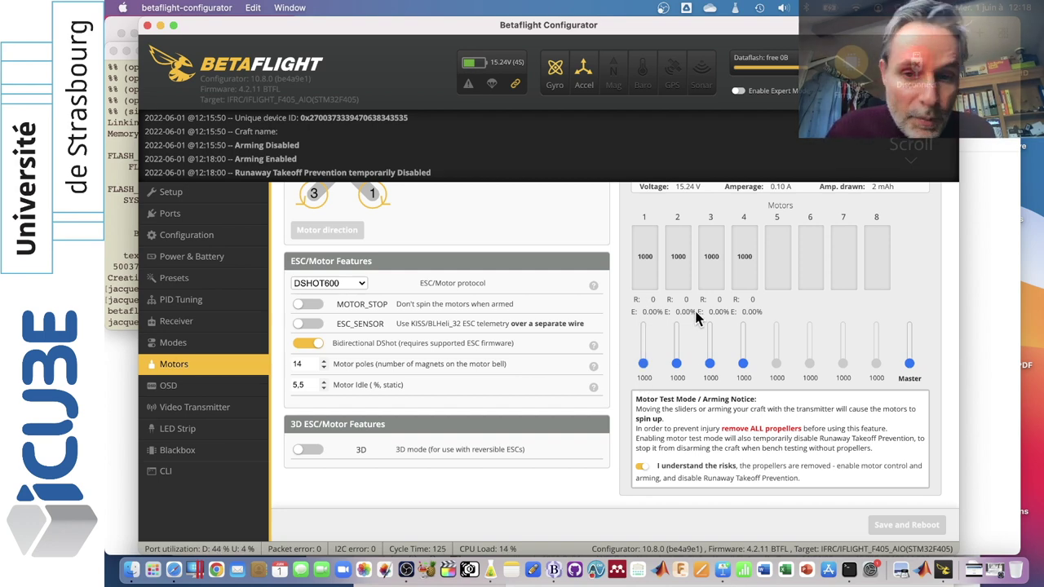
{"action": "mouse_move", "coordinate": [699, 318]}
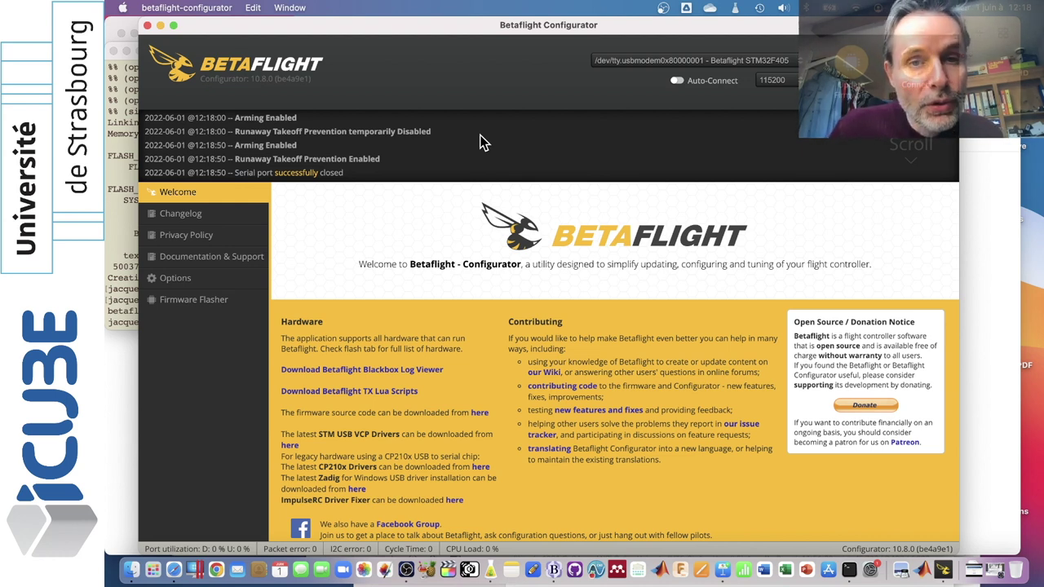
Switch to Terminal, move up two folders from obj to temp, and list the contents of temp.
{"action": "left_click", "coordinate": [186, 7]}
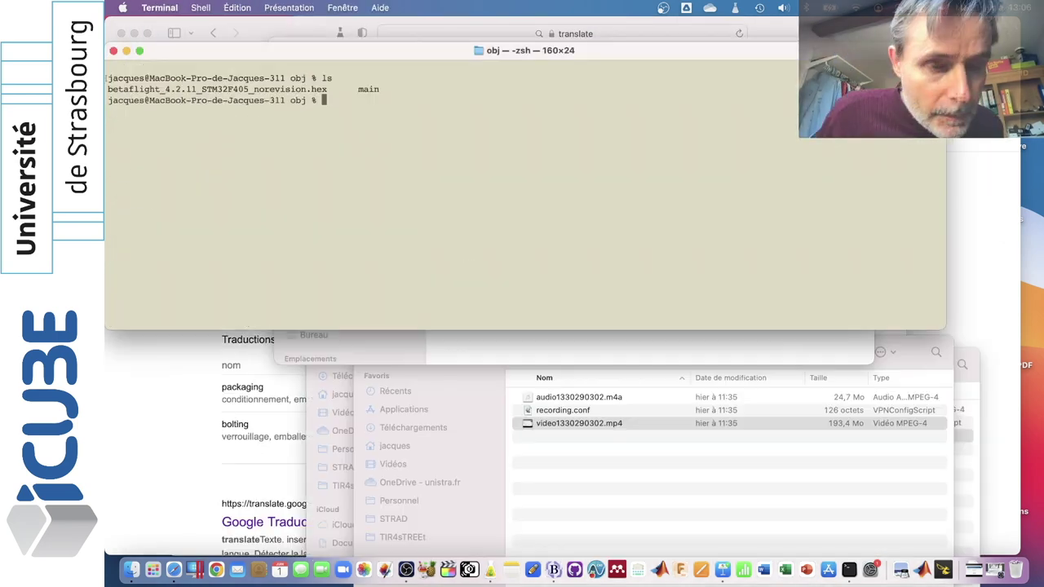
{"action": "type", "text": "cd "}
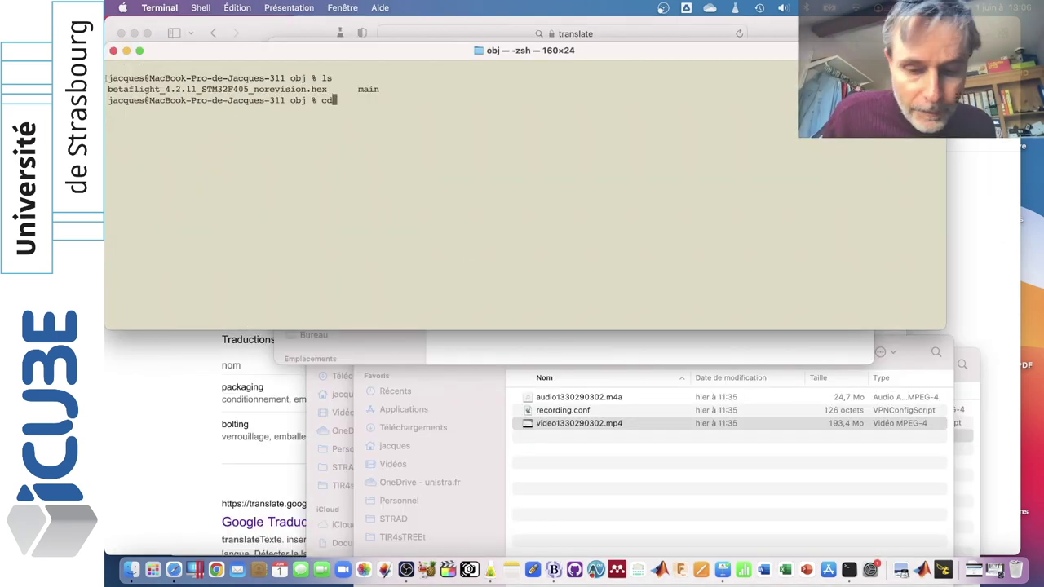
{"action": "type", "text": ".."}
{"action": "key", "text": "Return"}
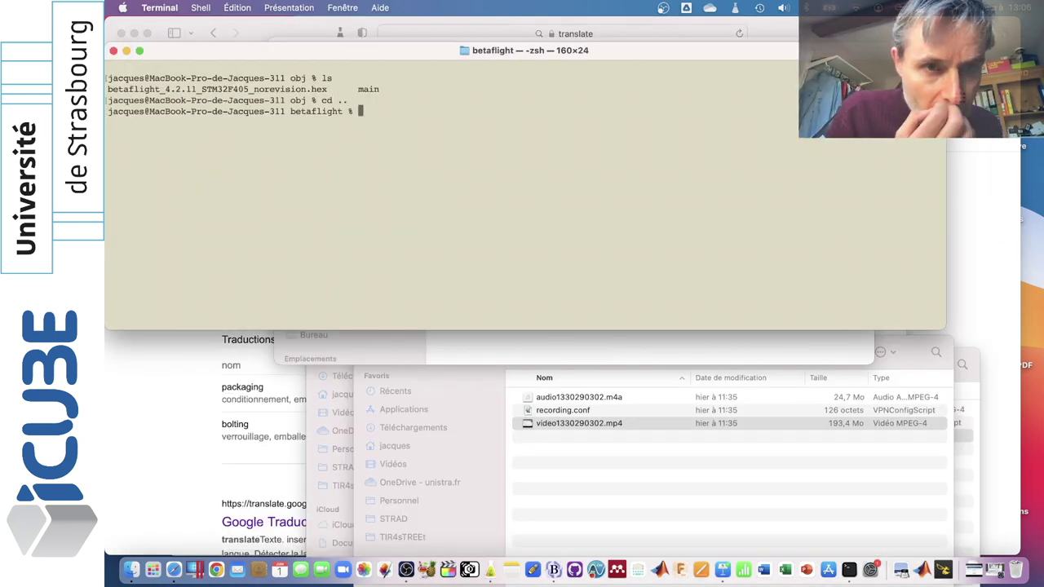
{"action": "type", "text": "cd .."}
{"action": "key", "text": "Return"}
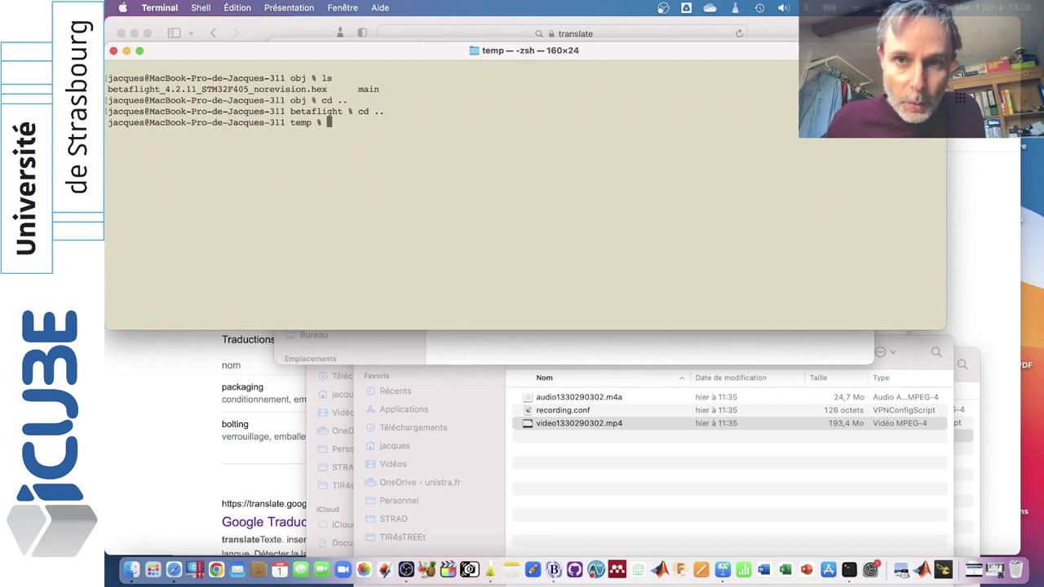
{"action": "type", "text": "ls"}
{"action": "key", "text": "Return"}
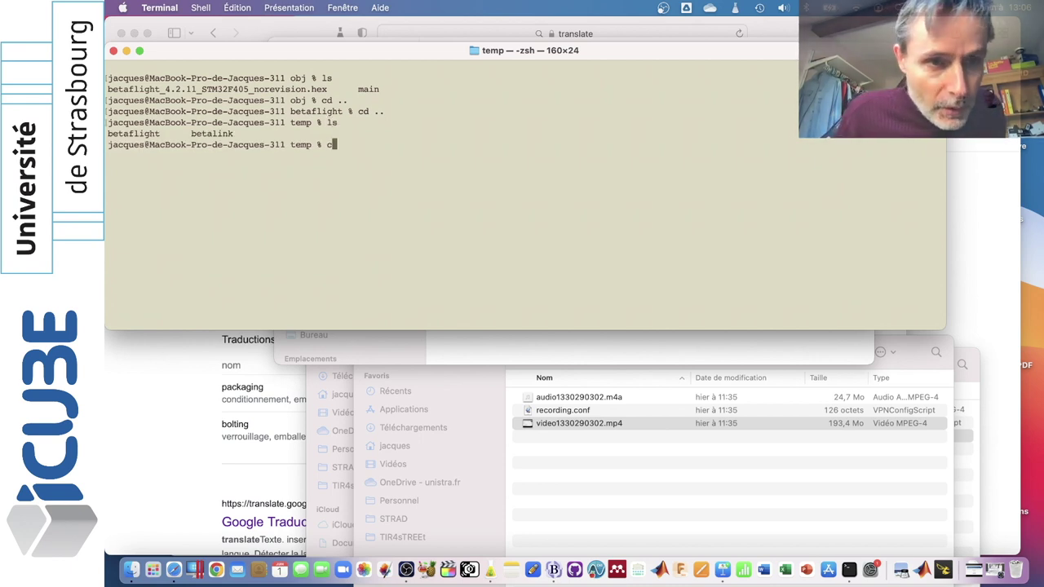
Change into the betalink folder and list its files.
{"action": "type", "text": "cd bet"}
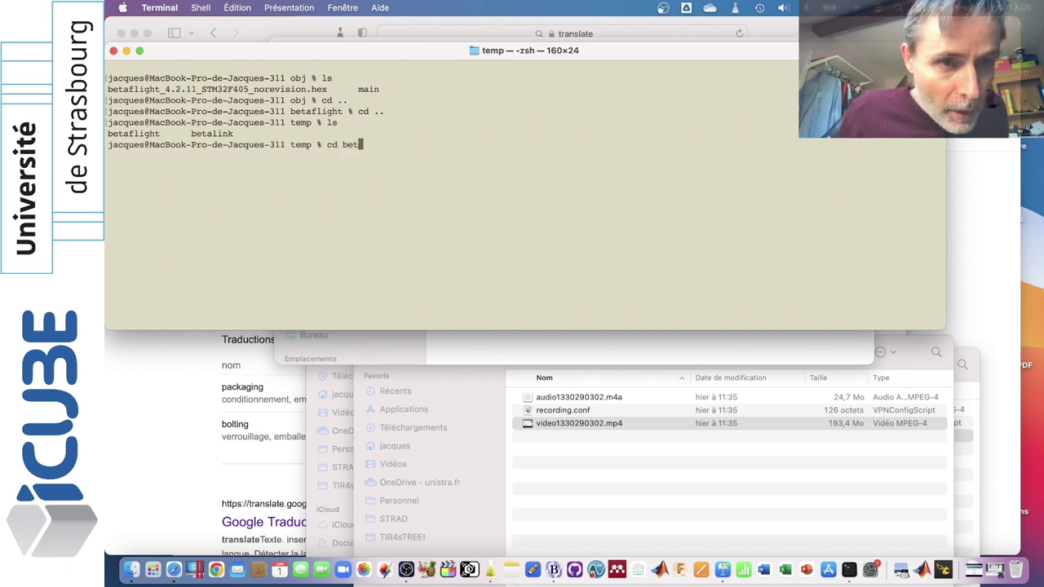
{"action": "type", "text": "a"}
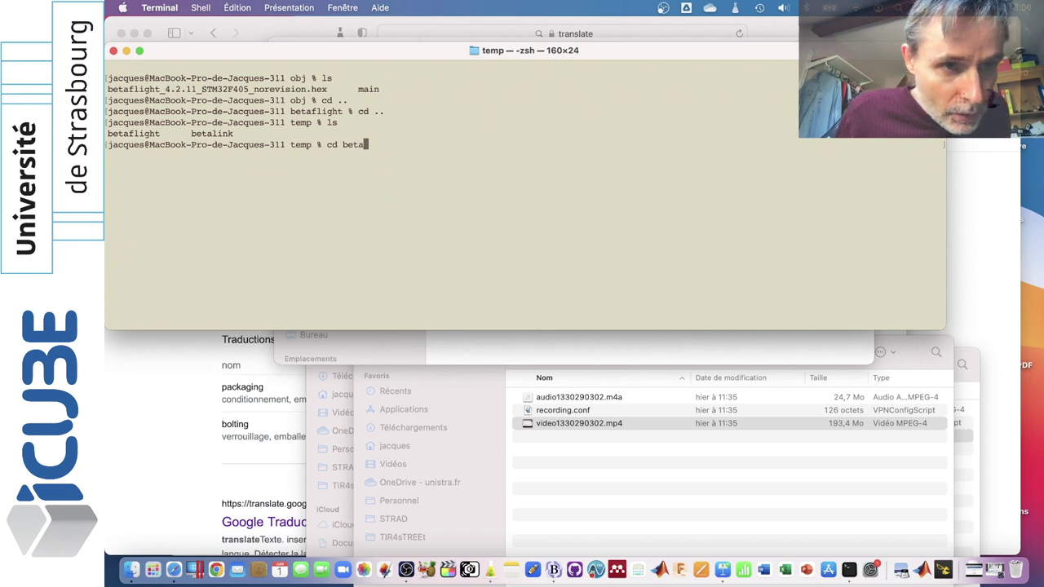
{"action": "type", "text": "l"}
{"action": "key", "text": "Tab"}
{"action": "key", "text": "Return"}
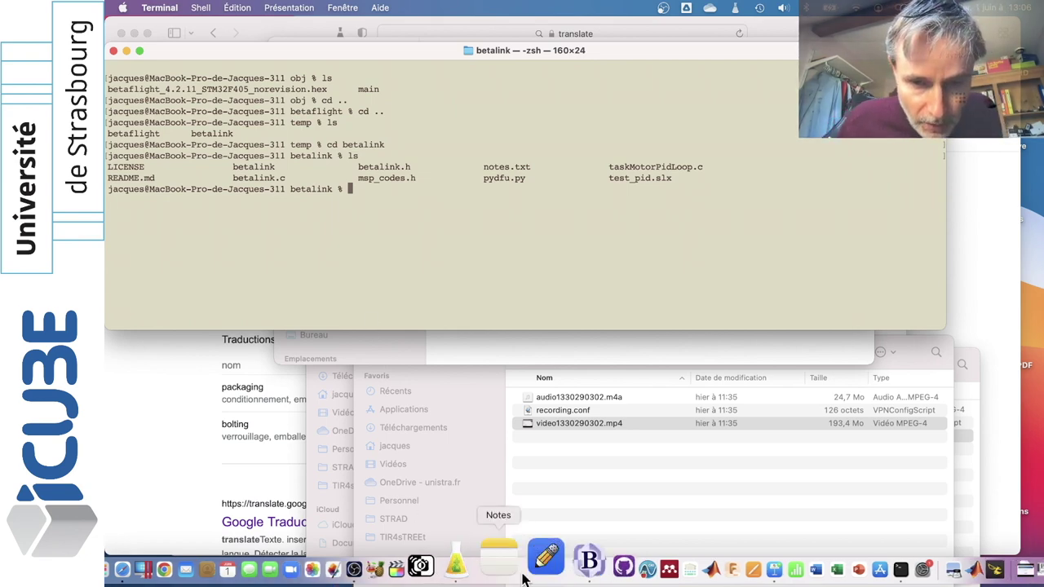
Switch to BBEdit, open betalink.c and examine its flags and defines.
{"action": "left_click", "coordinate": [555, 554]}
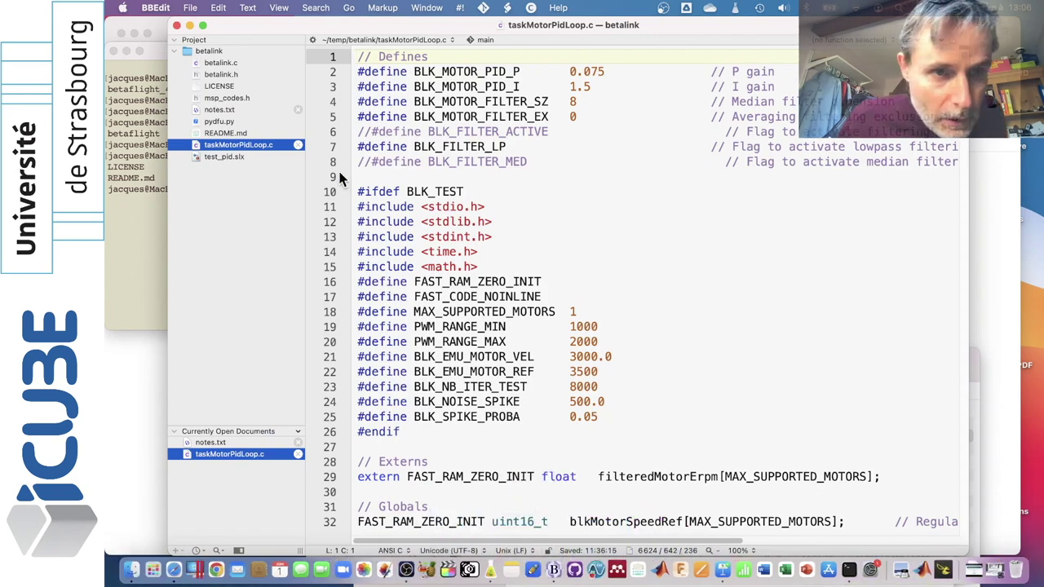
{"action": "left_click", "coordinate": [219, 63]}
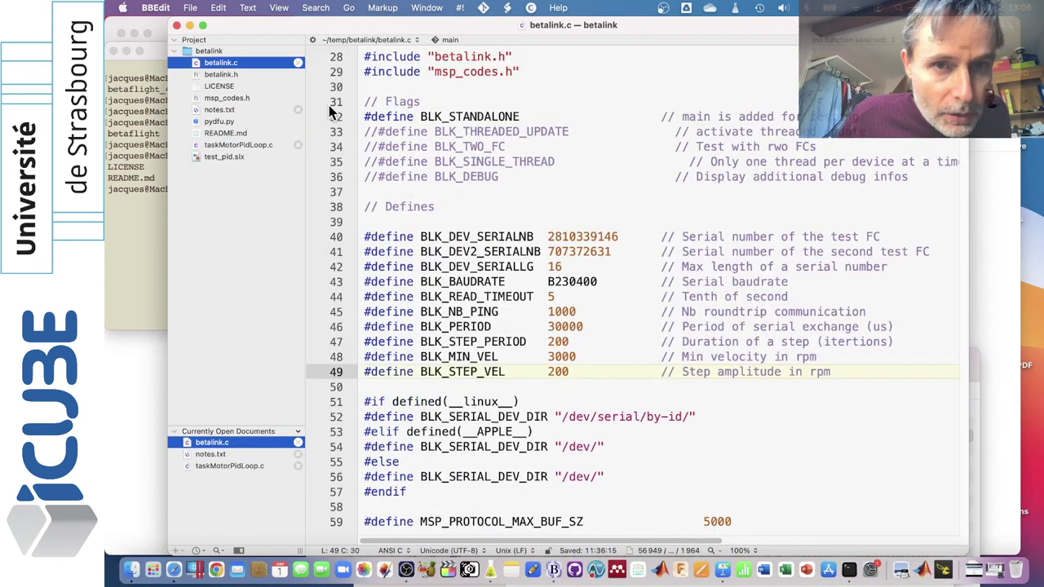
{"action": "scroll", "coordinate": [591, 239], "scroll_direction": "up", "scroll_amount": 8}
{"action": "scroll", "coordinate": [593, 241], "scroll_direction": "down", "scroll_amount": 8}
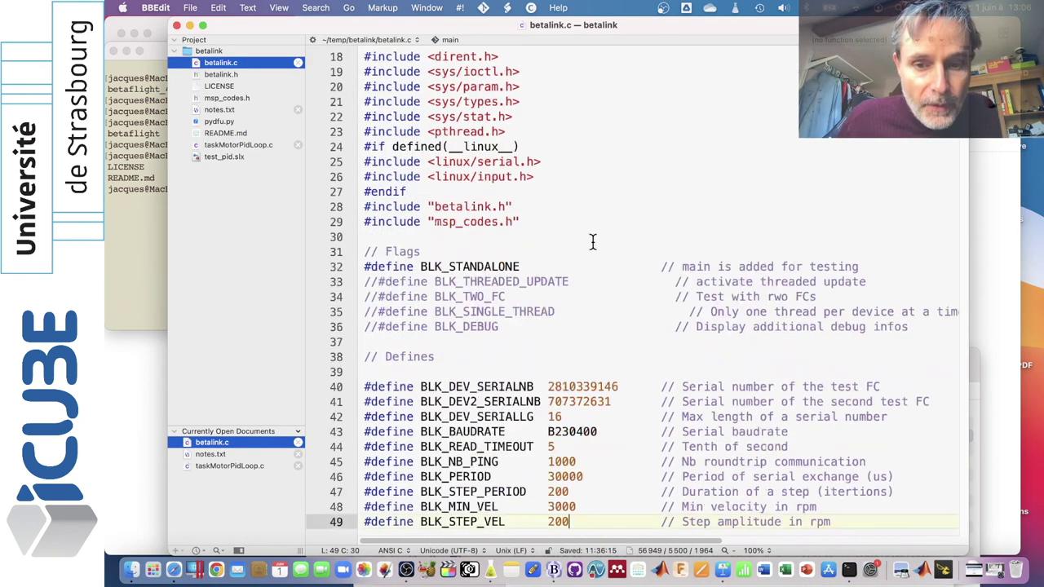